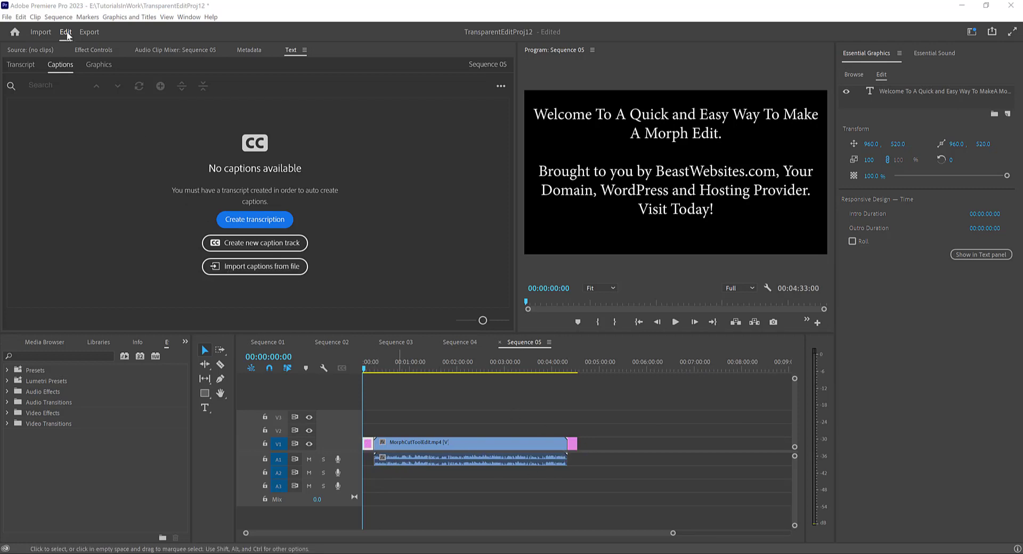
Step: Open the media export settings for Sequence 05 and enable the YouTube destination
click(10, 18)
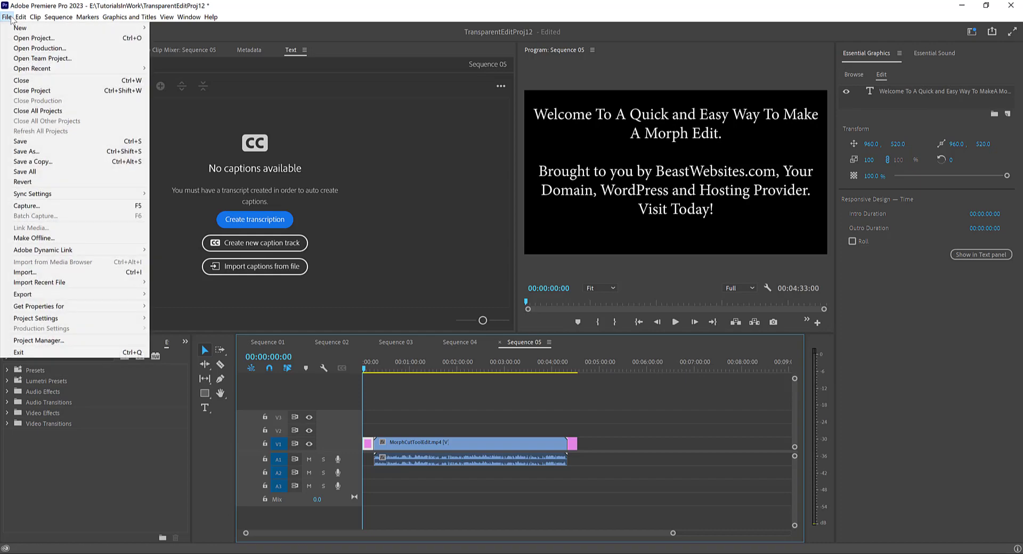
mouse_move(43, 298)
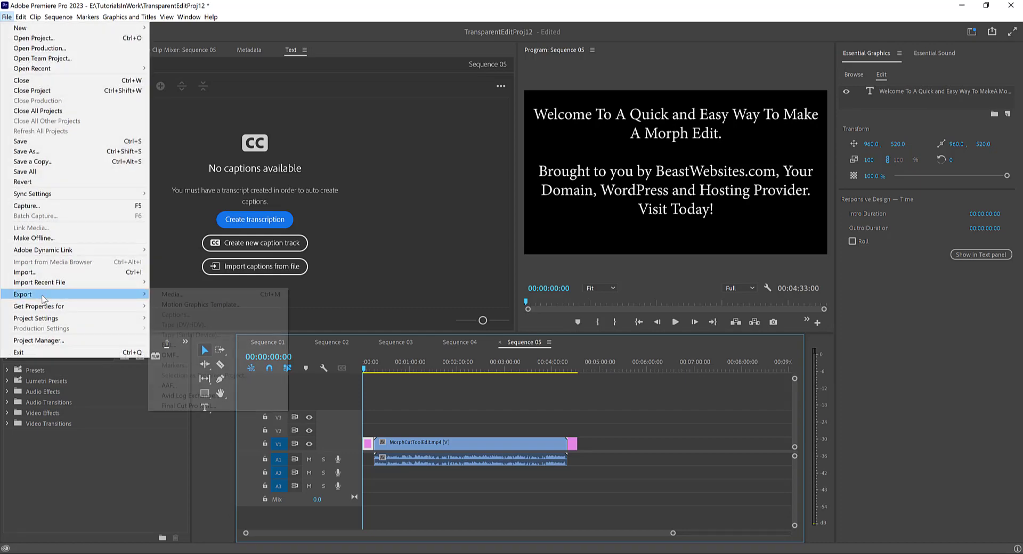
click(207, 297)
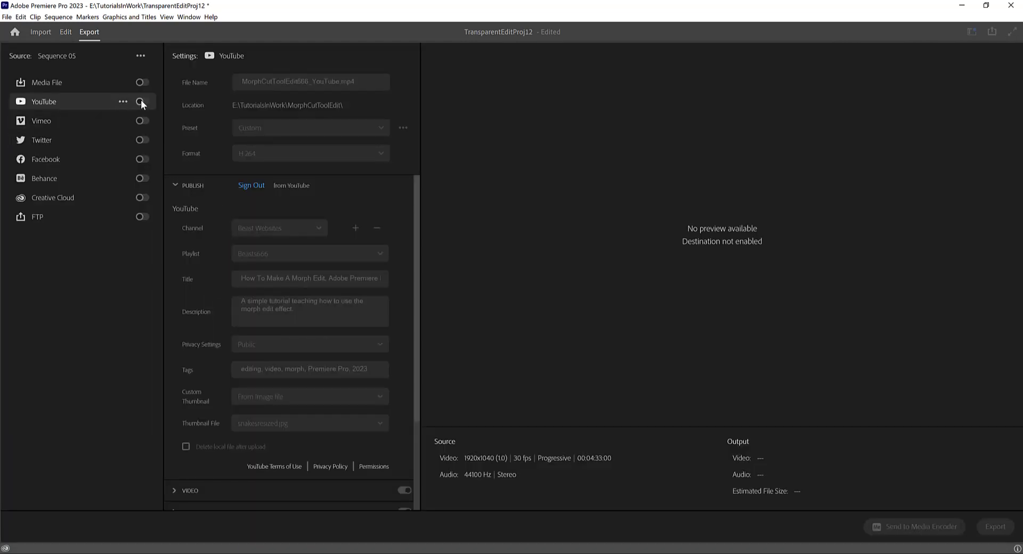
click(126, 104)
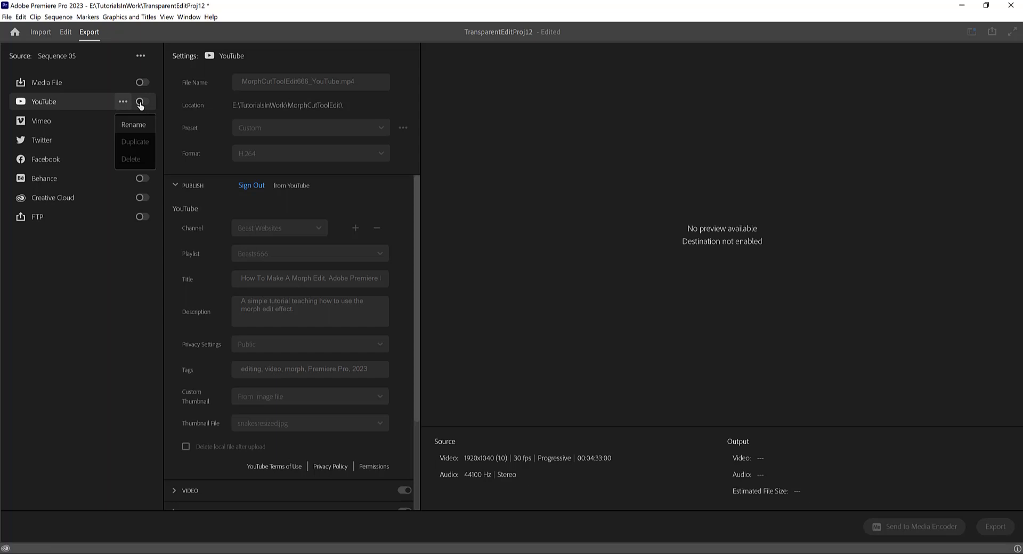
click(139, 103)
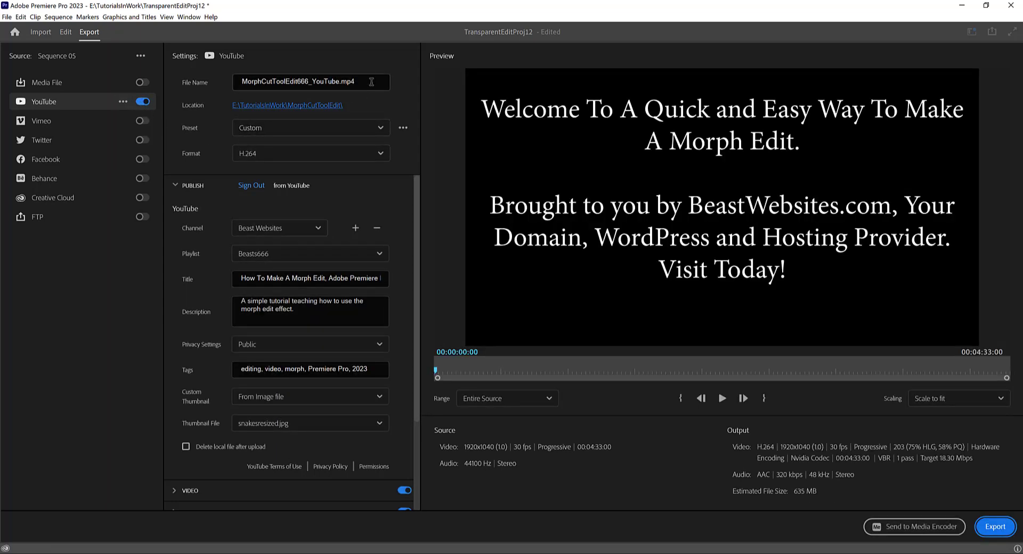
Step: Set the output file to MorphCutToolEdit666_YouTube in the MorphCutToolEdit folder and select the Beast Websites channel
click(323, 104)
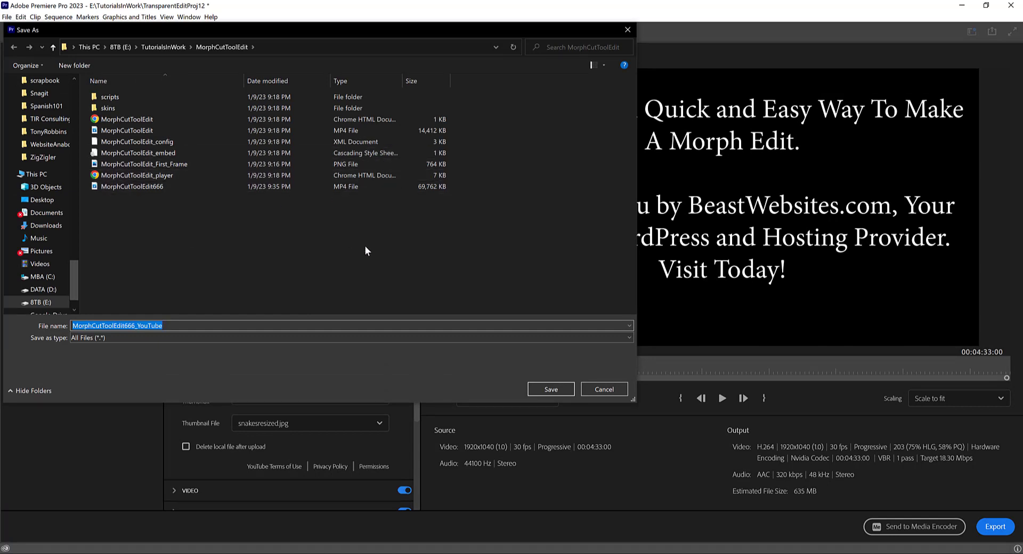
click(565, 394)
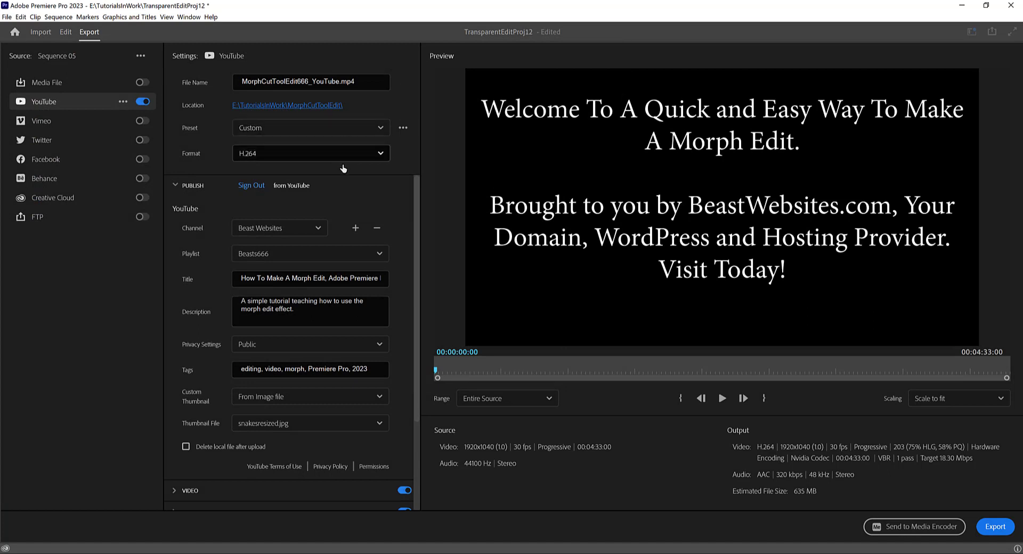
click(315, 234)
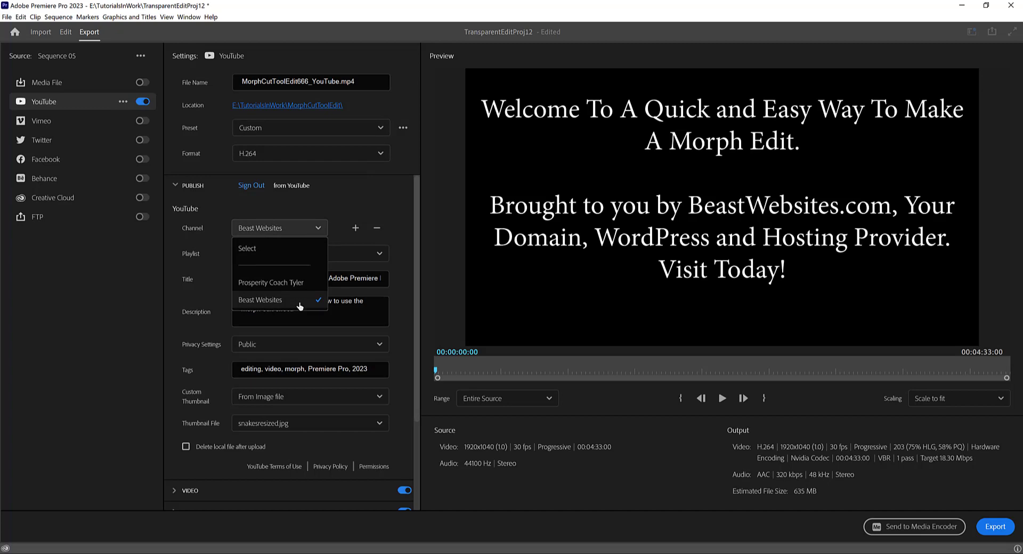
click(300, 301)
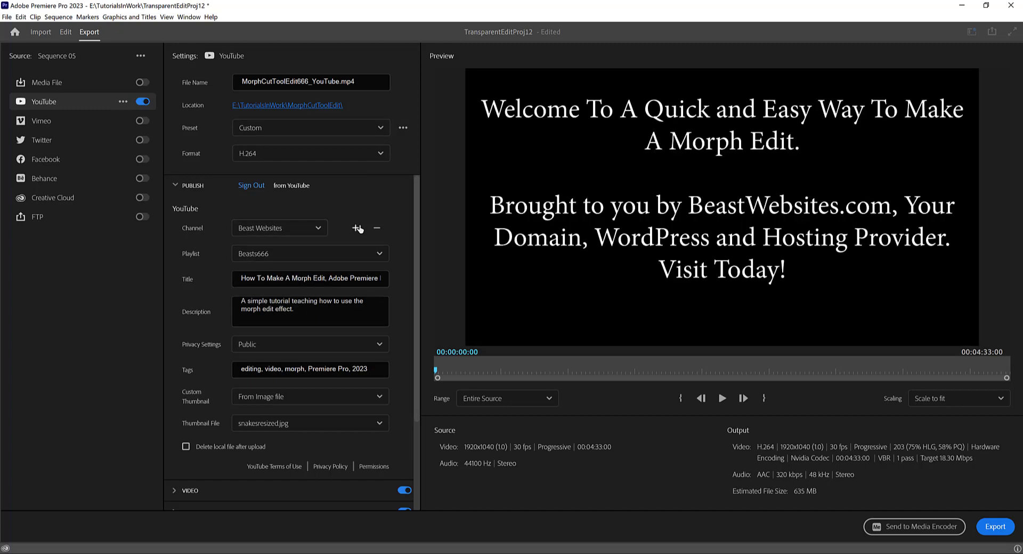
Step: Add a YouTube channel by signing in with the Beast Websites Google account and granting Adobe Media Encoder access, then return to the export settings
click(356, 228)
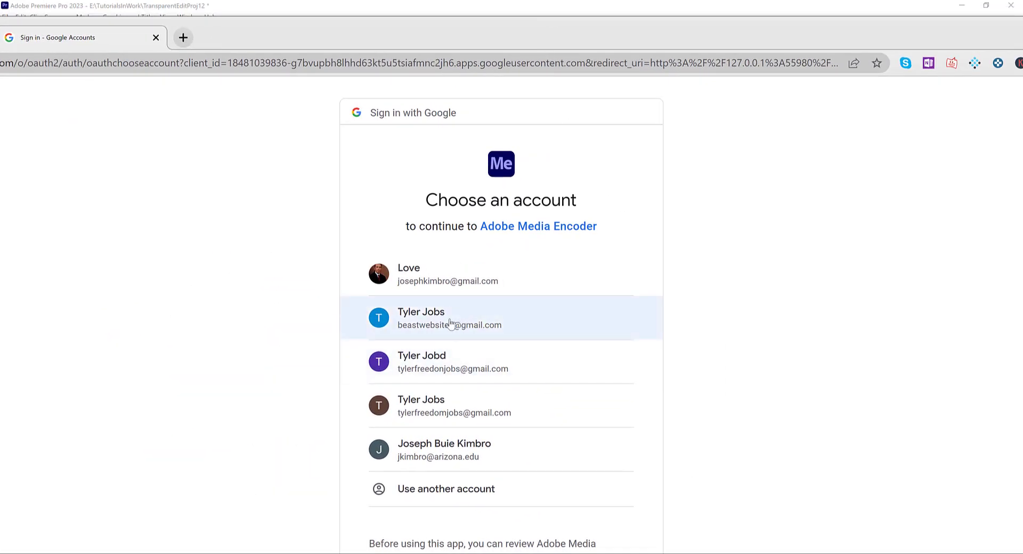
click(483, 326)
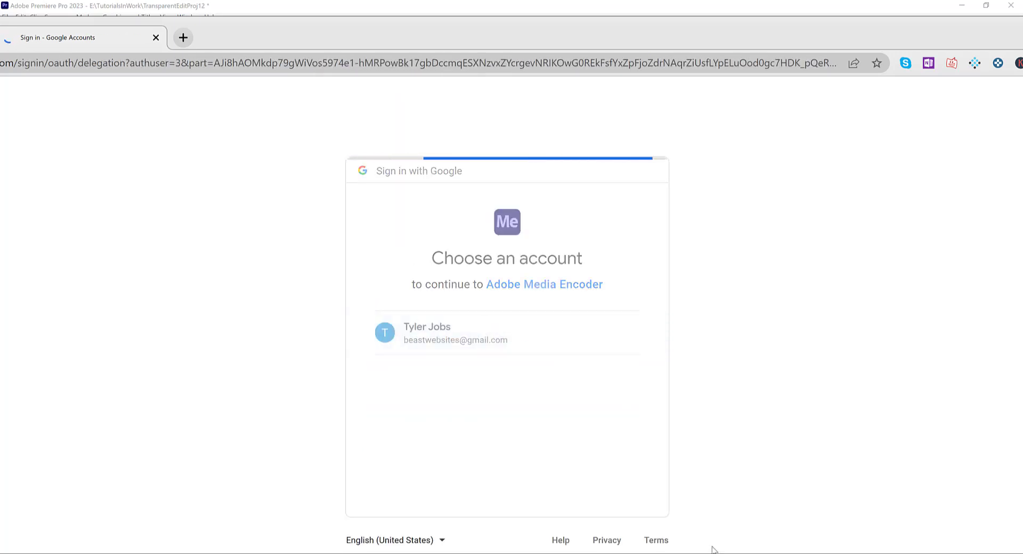
scroll(676, 381, down, 2)
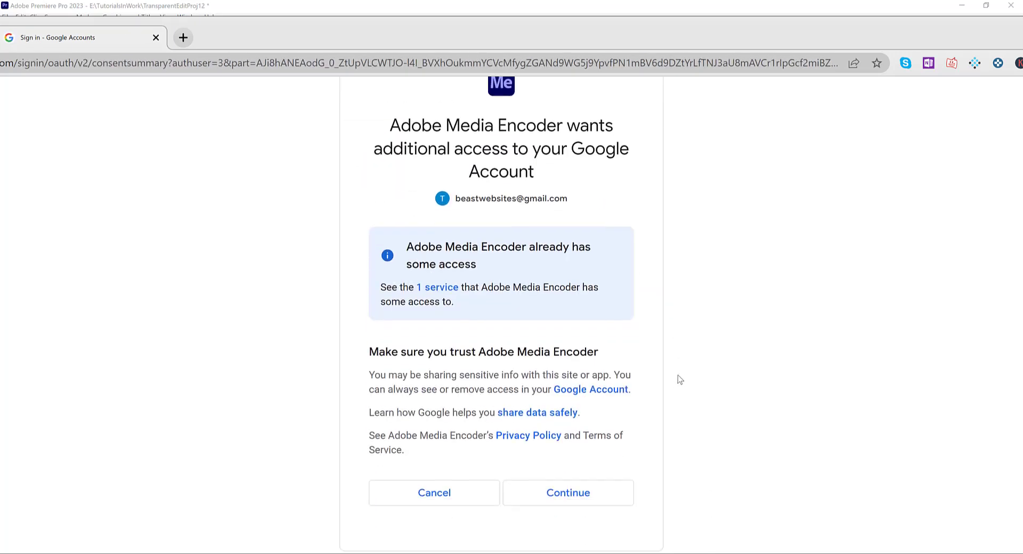
click(579, 493)
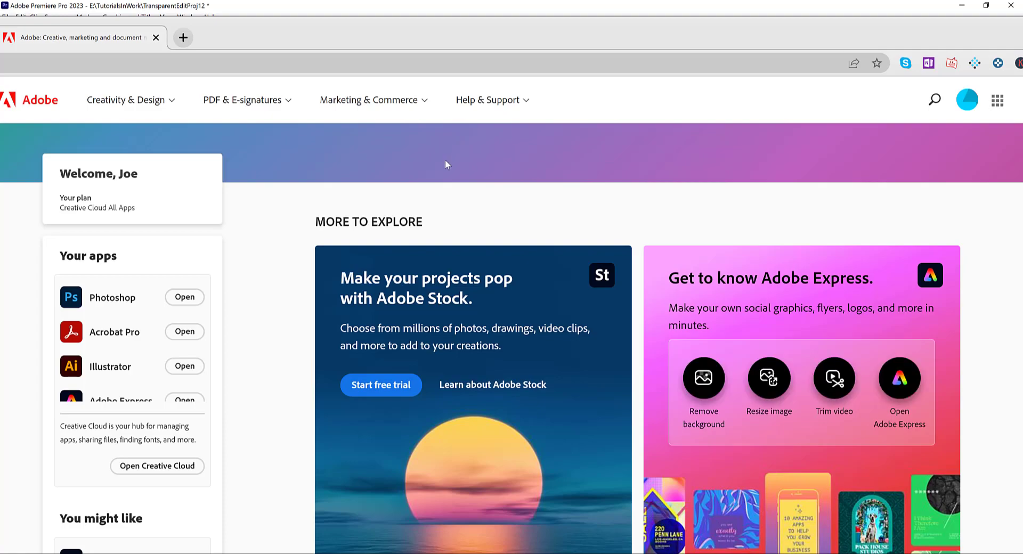
scroll(632, 161, down, 15)
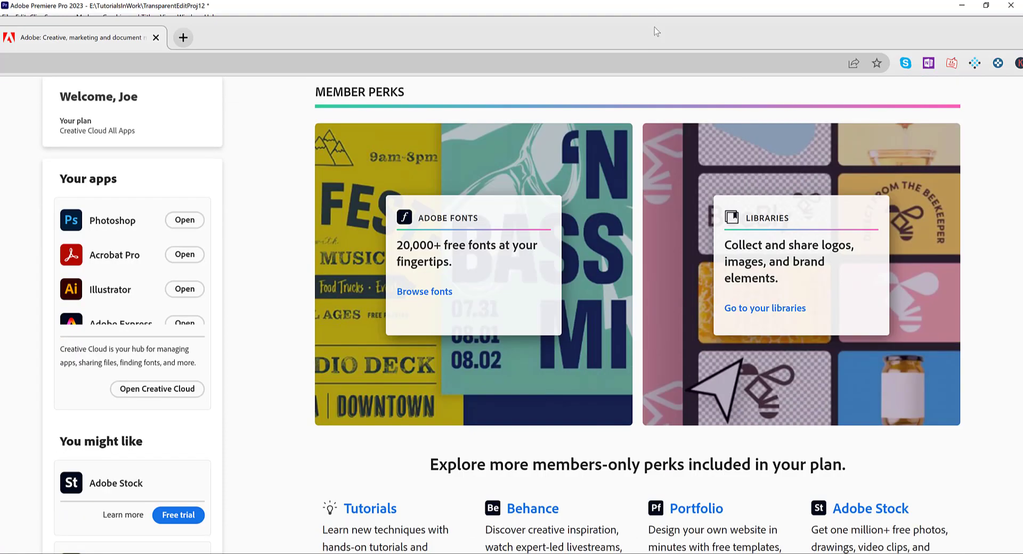
drag(655, 26, 676, 553)
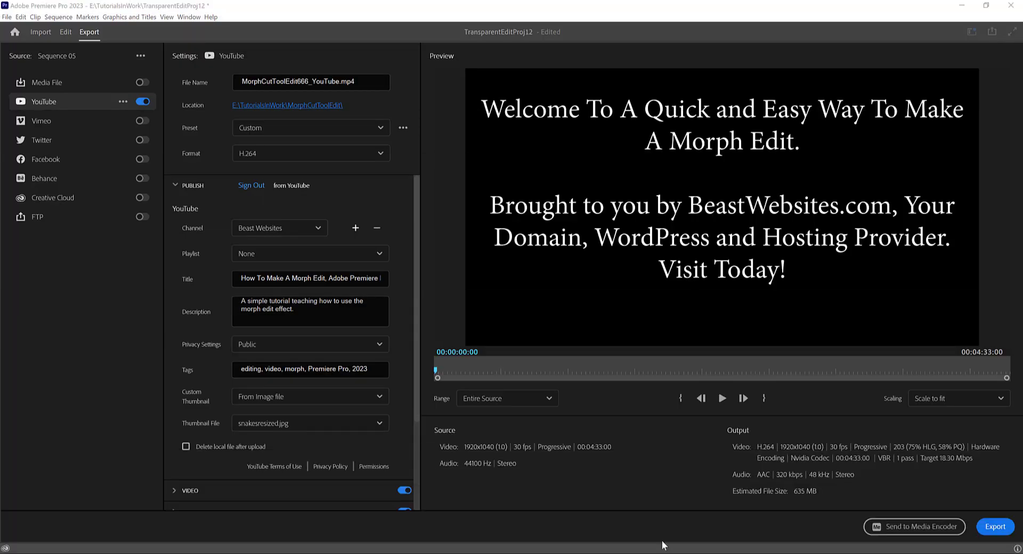
Step: Assign the upload to the Beasts666 playlist and set its privacy to Public
click(366, 254)
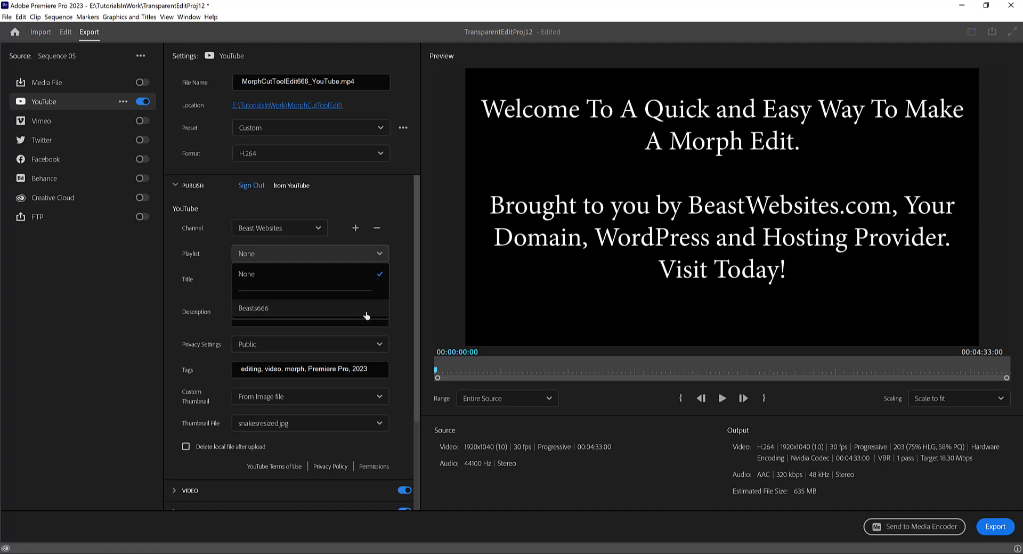
click(367, 315)
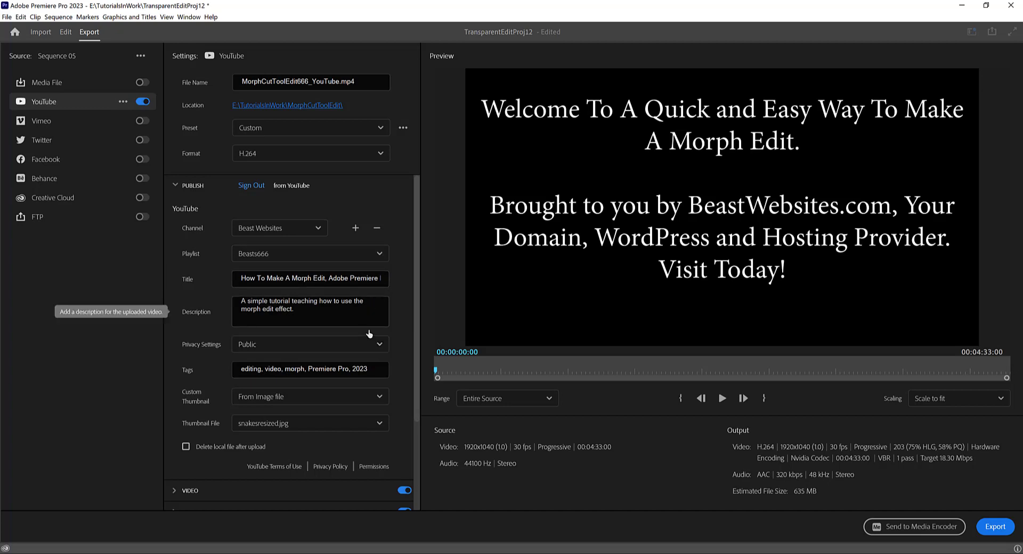
click(359, 345)
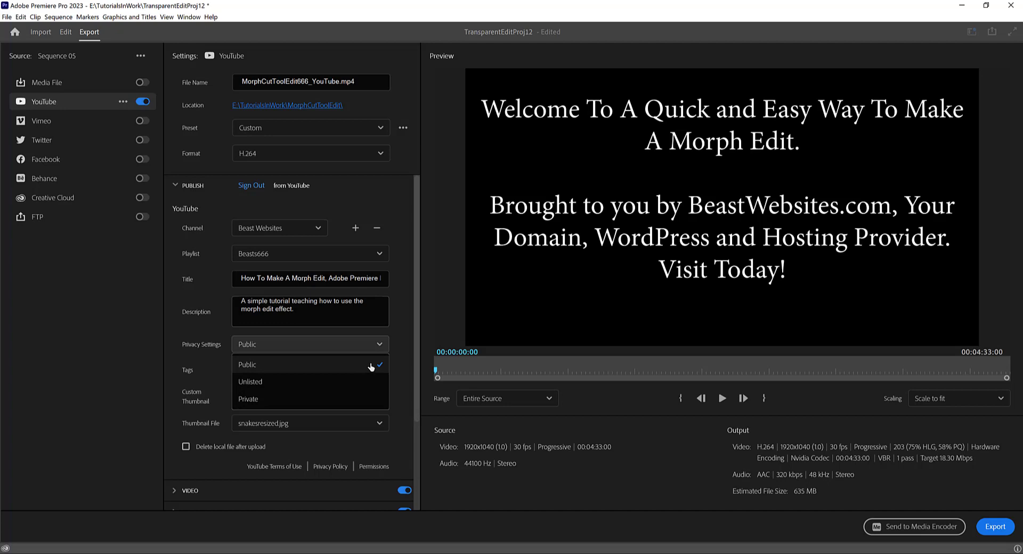
click(371, 366)
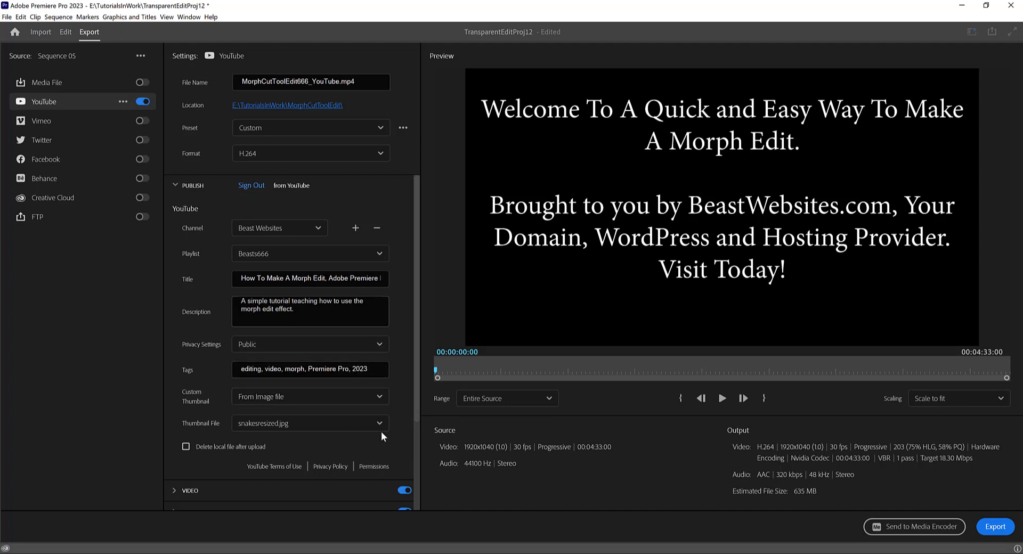
Step: Set the custom thumbnail to come from an image file, using snakesresized from the WebsiteAnabolicNature folder
click(380, 397)
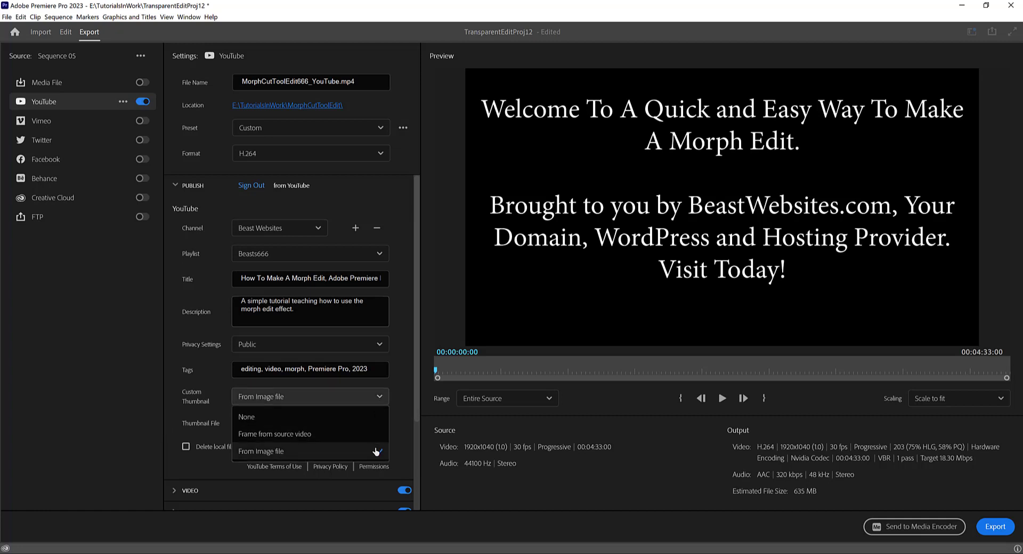
click(376, 452)
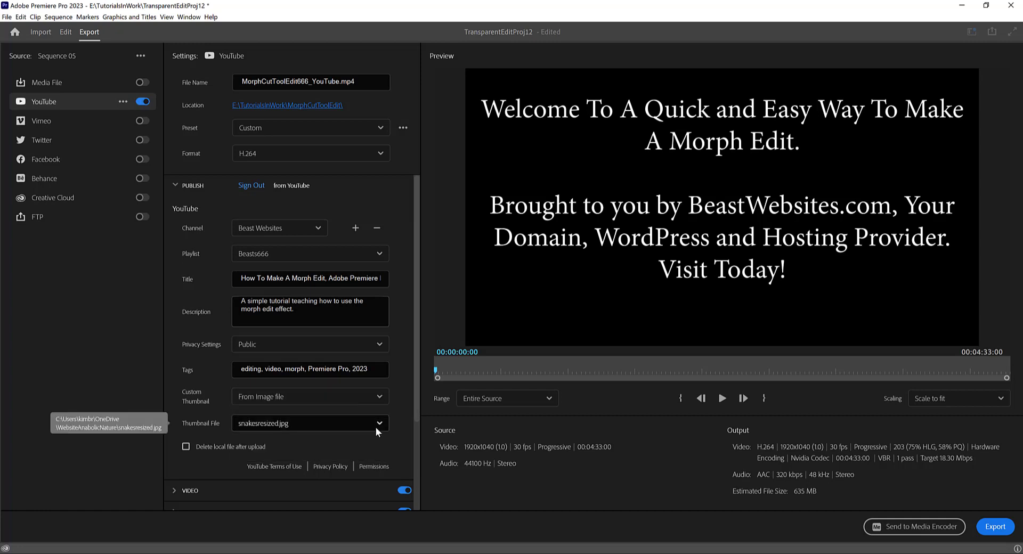
click(378, 425)
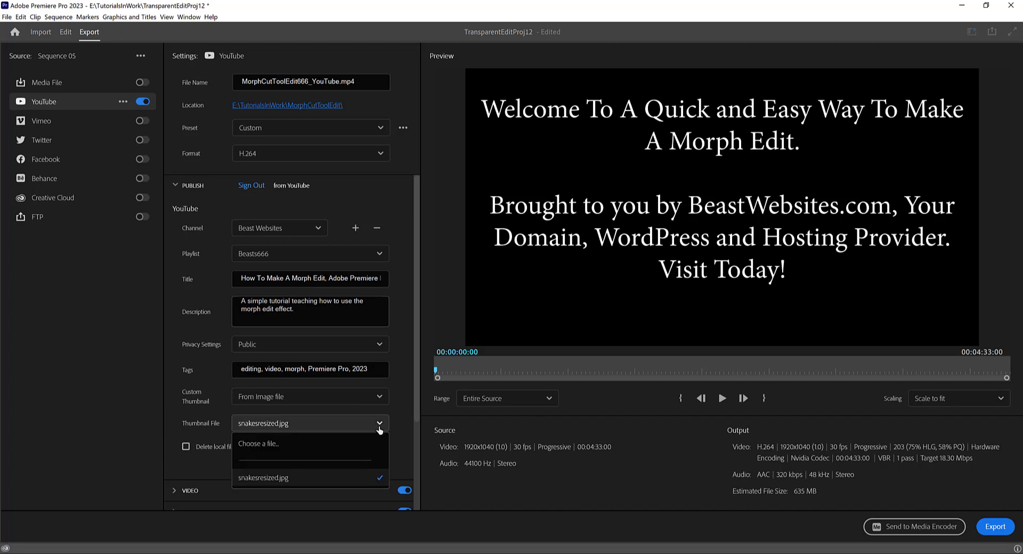
click(358, 450)
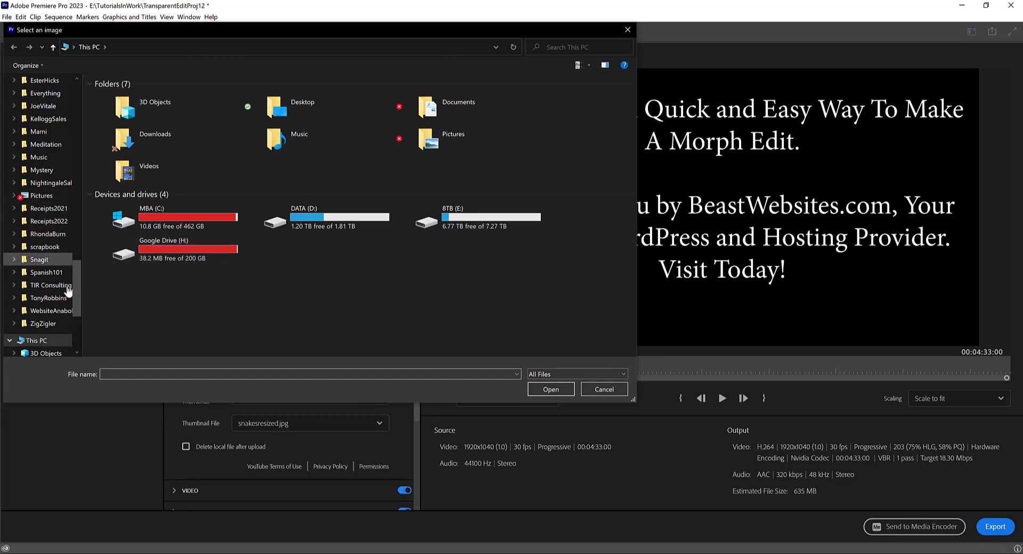
click(56, 311)
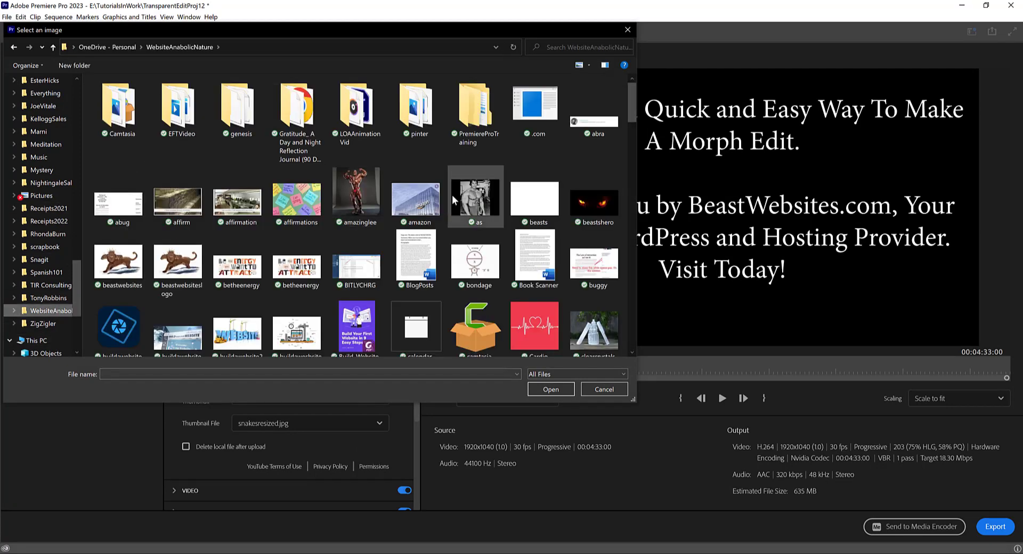
scroll(458, 187, down, 4)
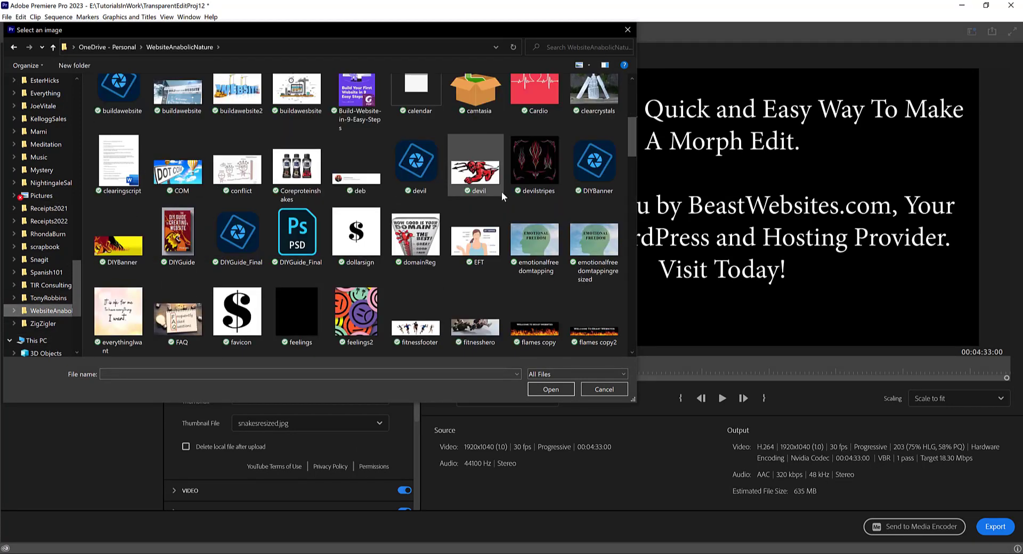
scroll(505, 193, down, 4)
scroll(504, 192, down, 10)
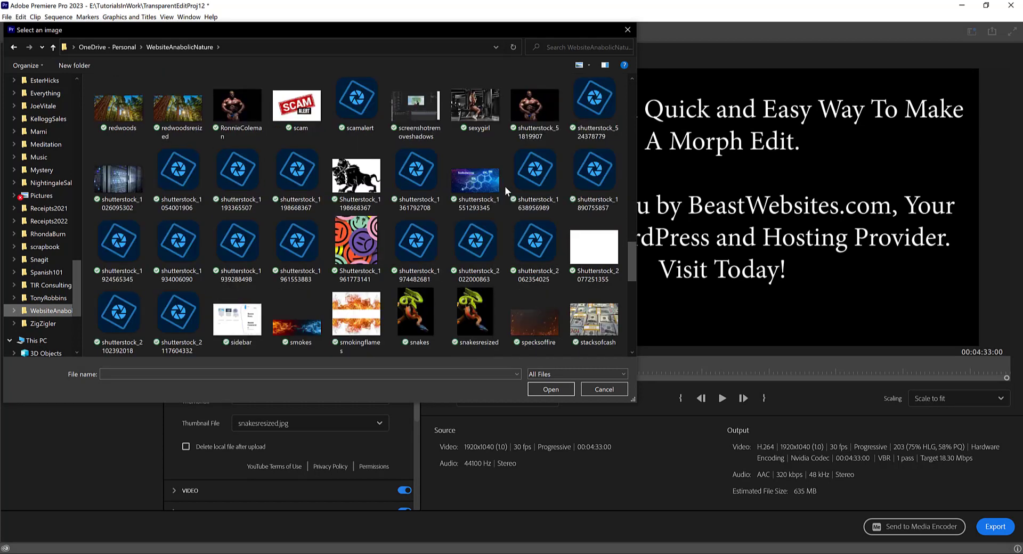
click(481, 310)
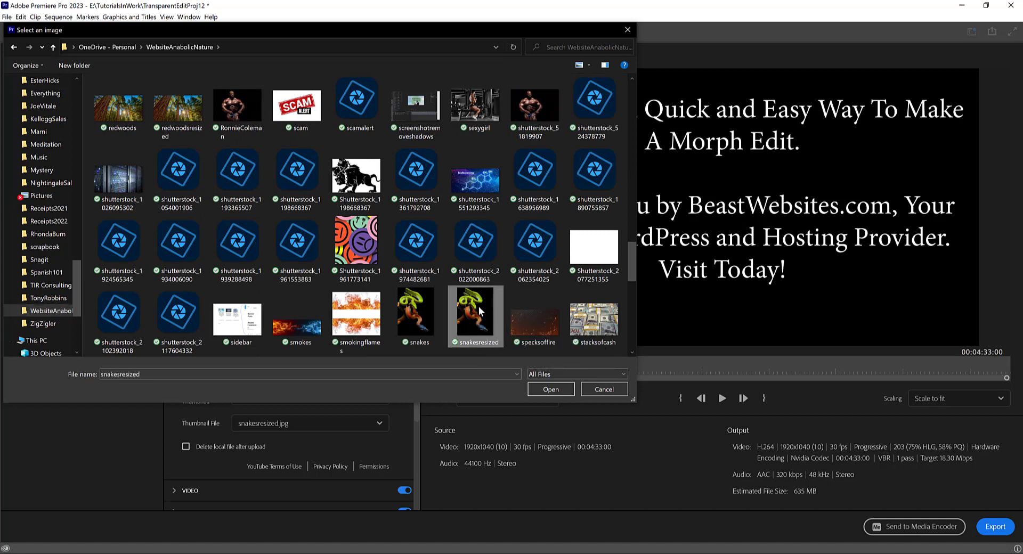
double_click(478, 306)
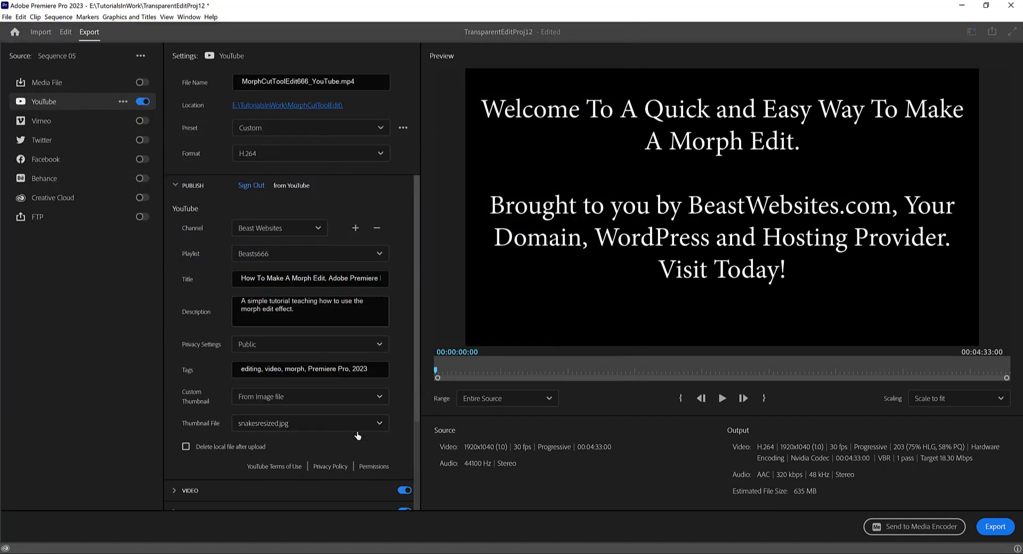
Step: Export Sequence 05 with the configured YouTube publishing settings
scroll(358, 436, down, 2)
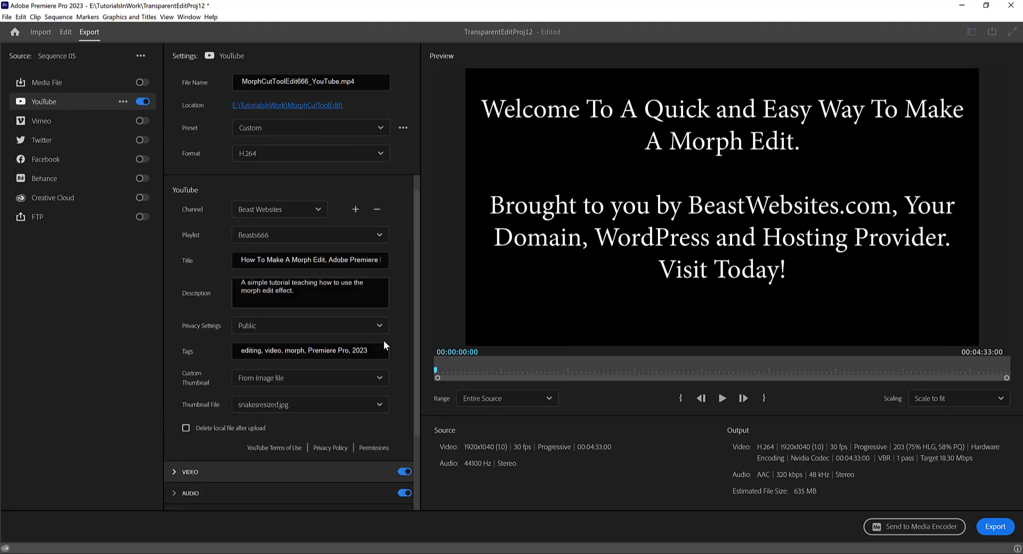
scroll(384, 346, up, 2)
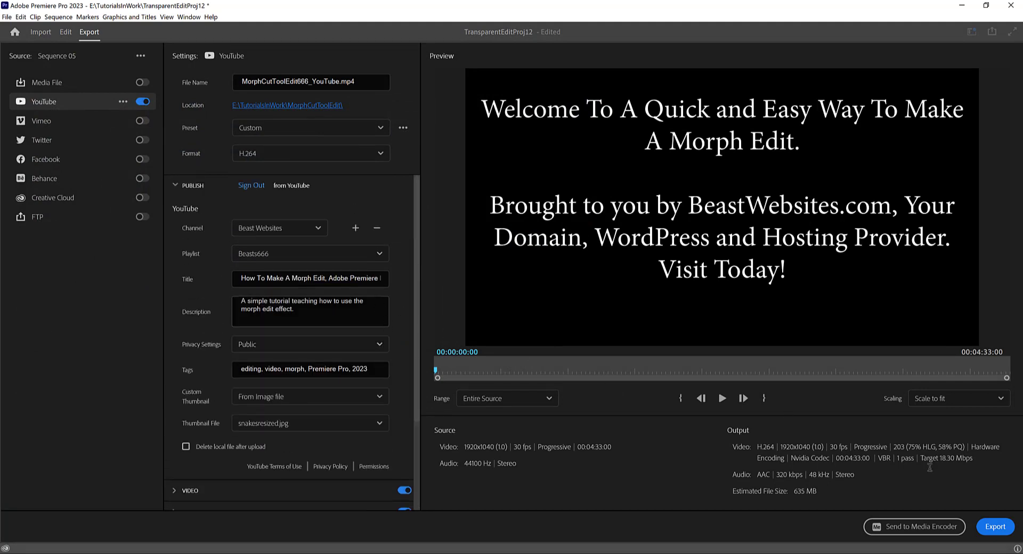
click(993, 528)
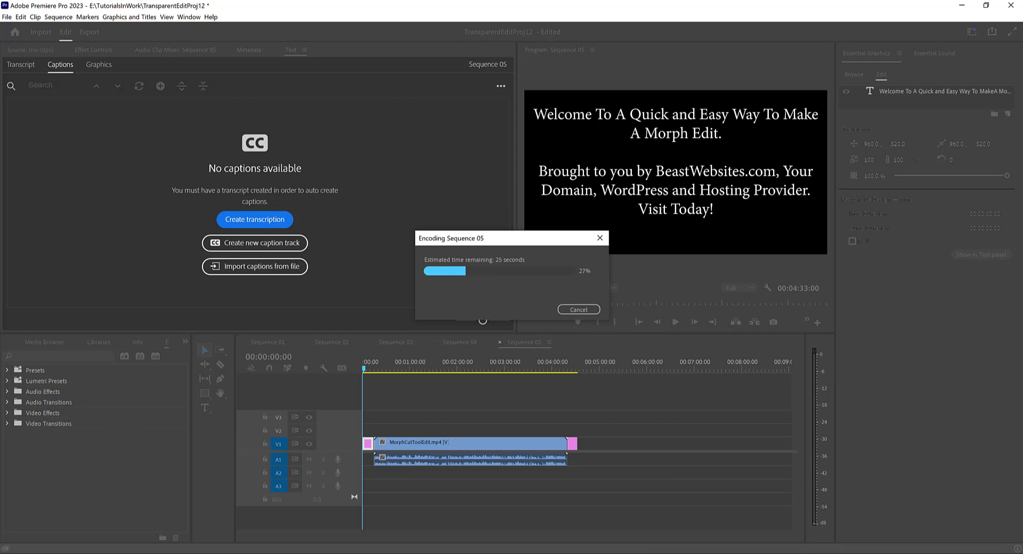
click(606, 553)
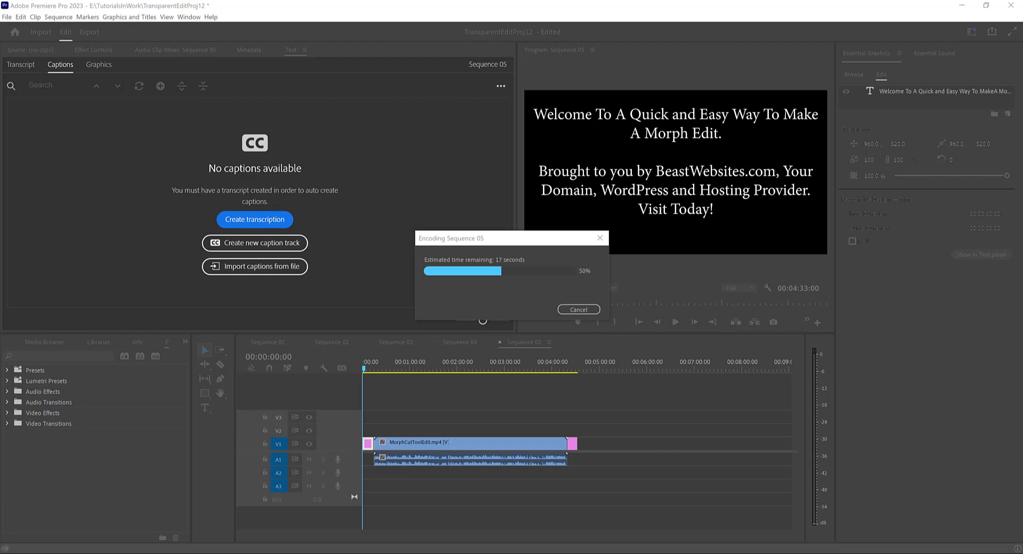
mouse_move(606, 552)
click(427, 516)
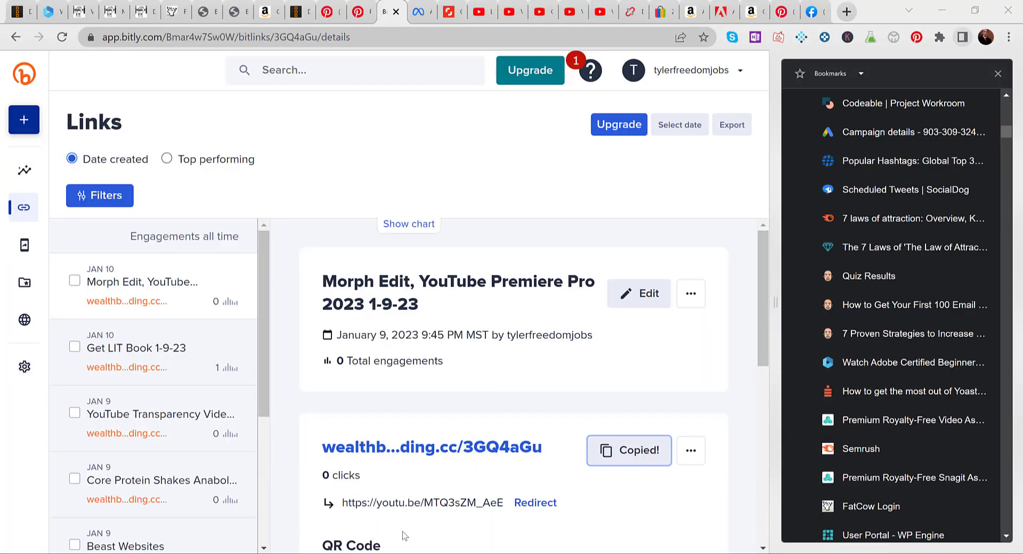
click(412, 39)
text(www.yot)
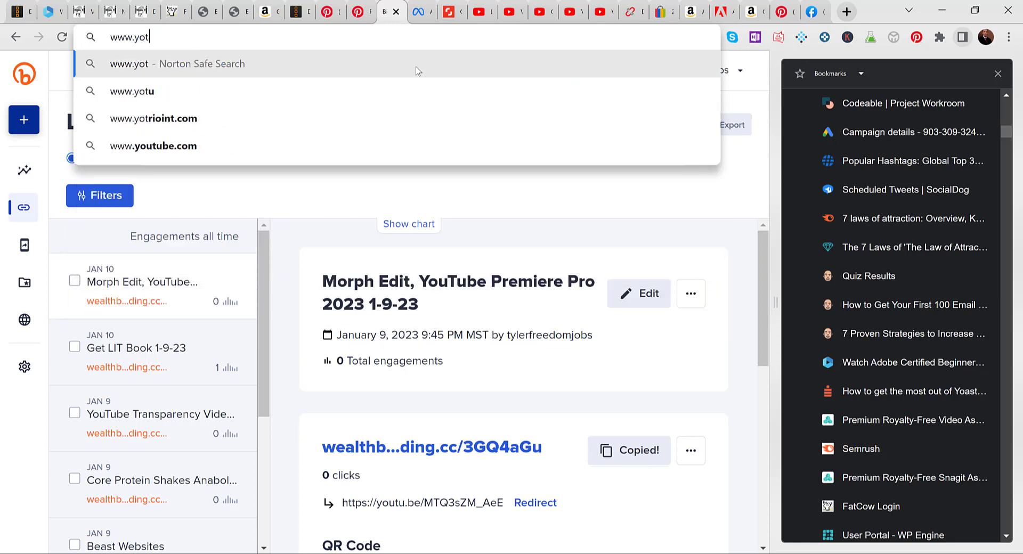
key(BackSpace)
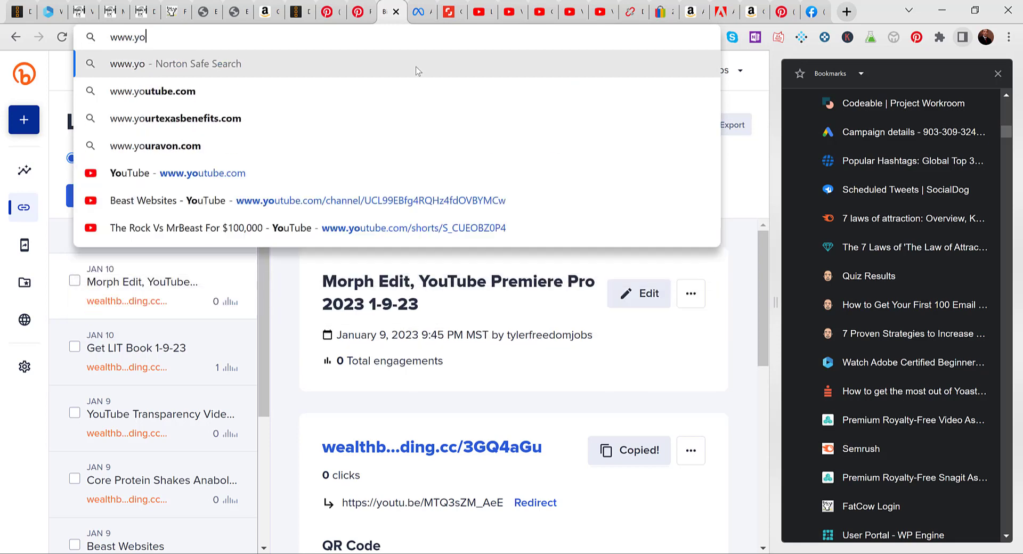
text(utube.com)
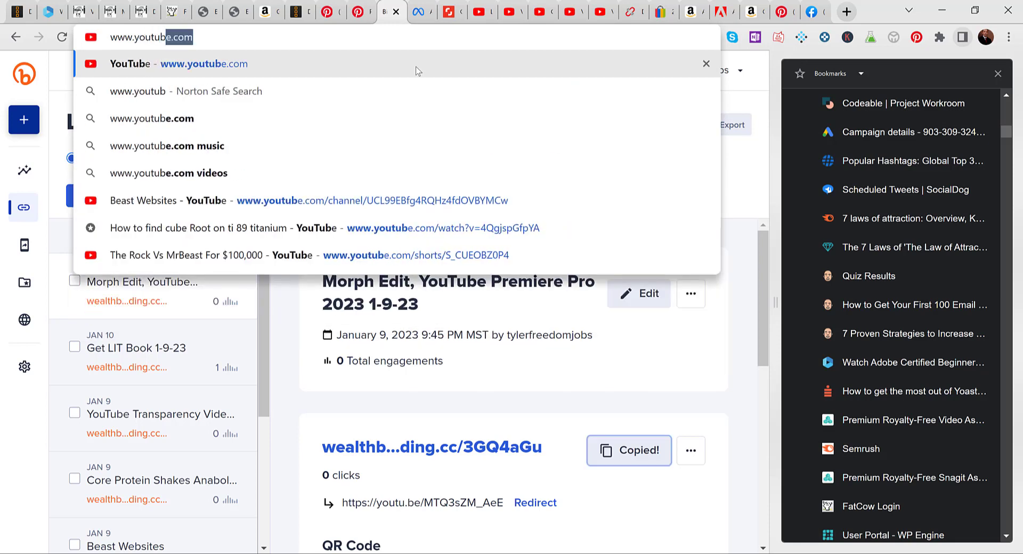
key(Return)
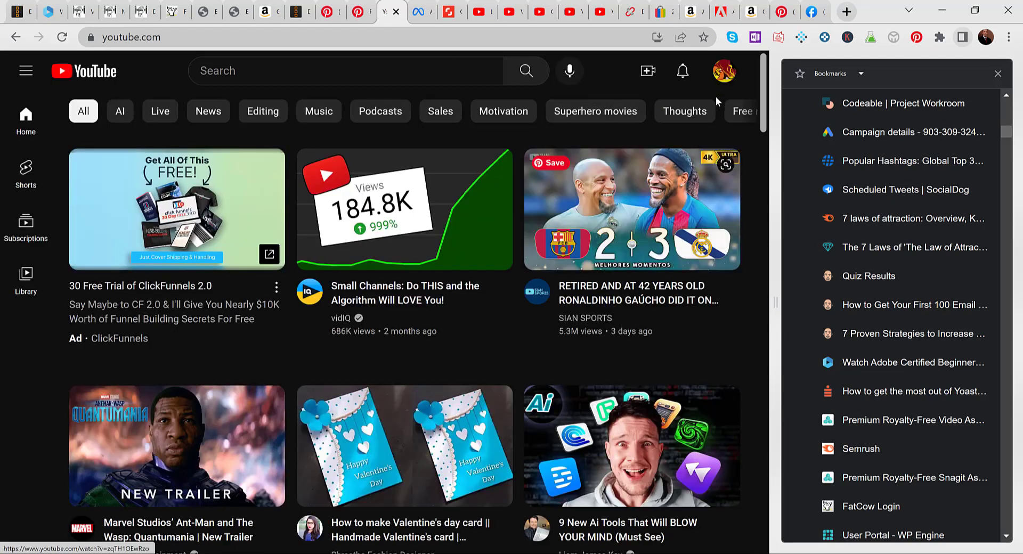
click(728, 72)
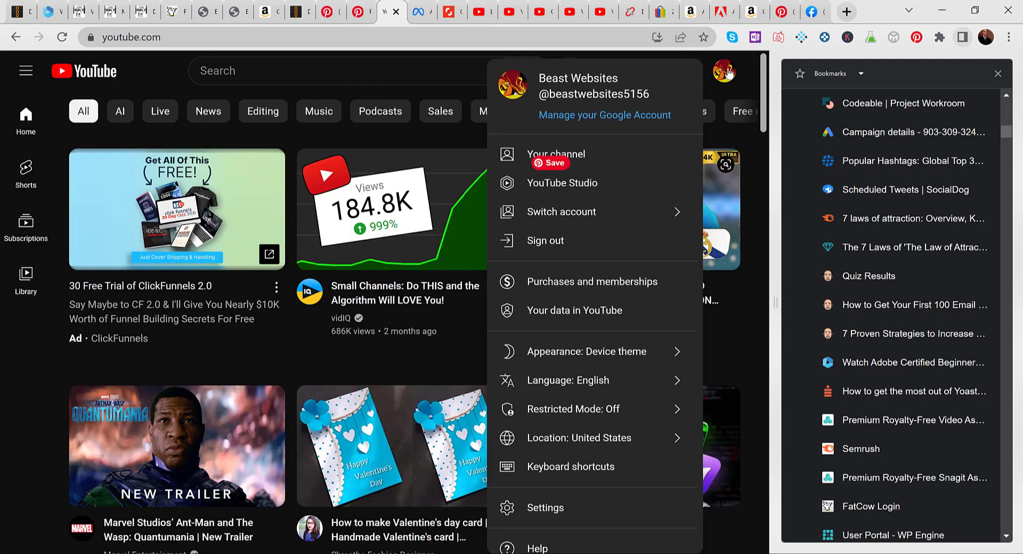
click(599, 156)
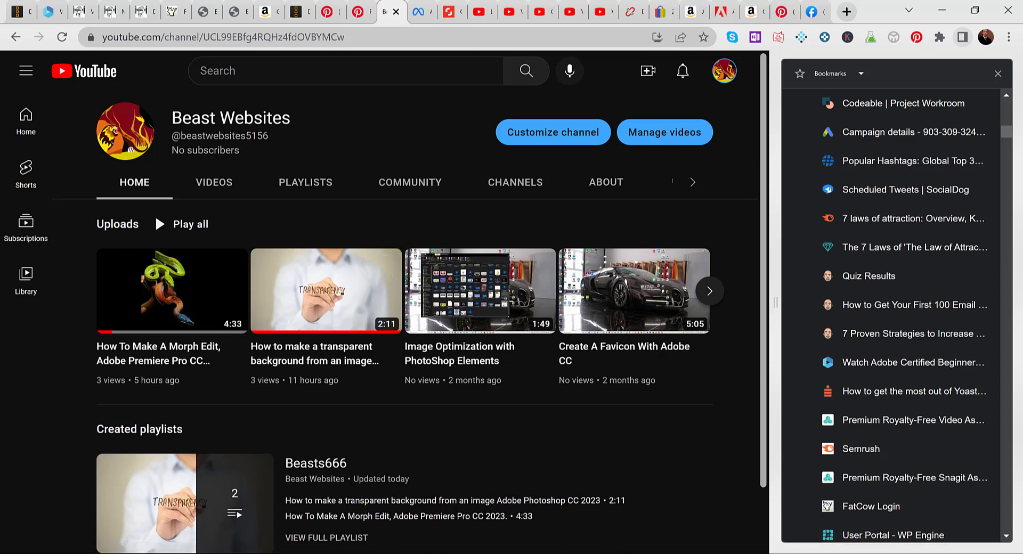
key(alt+Tab)
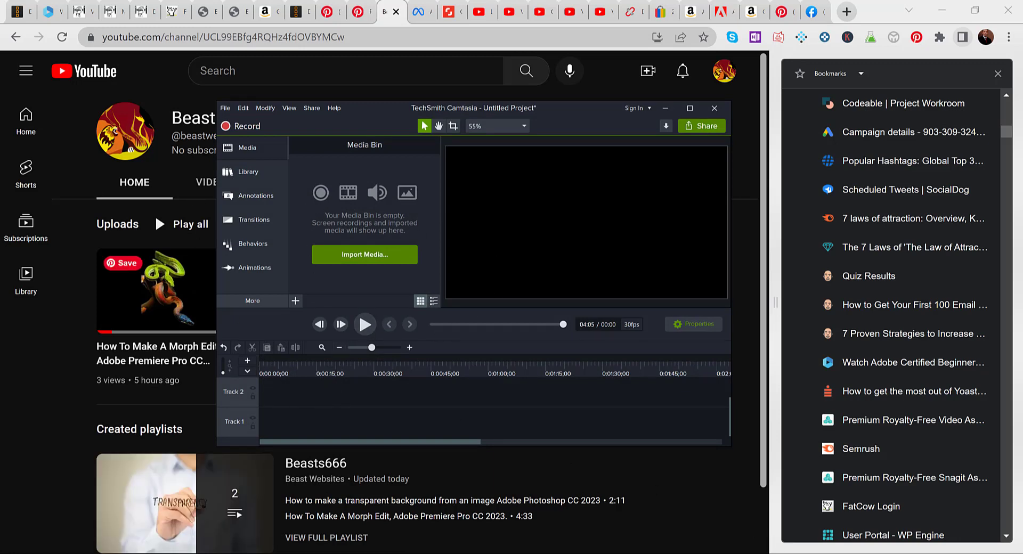
click(230, 128)
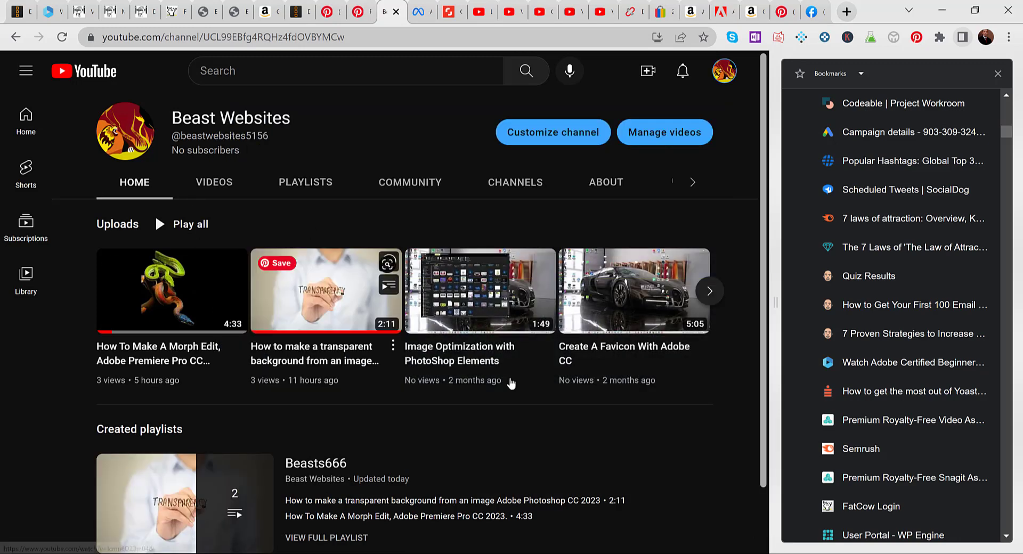